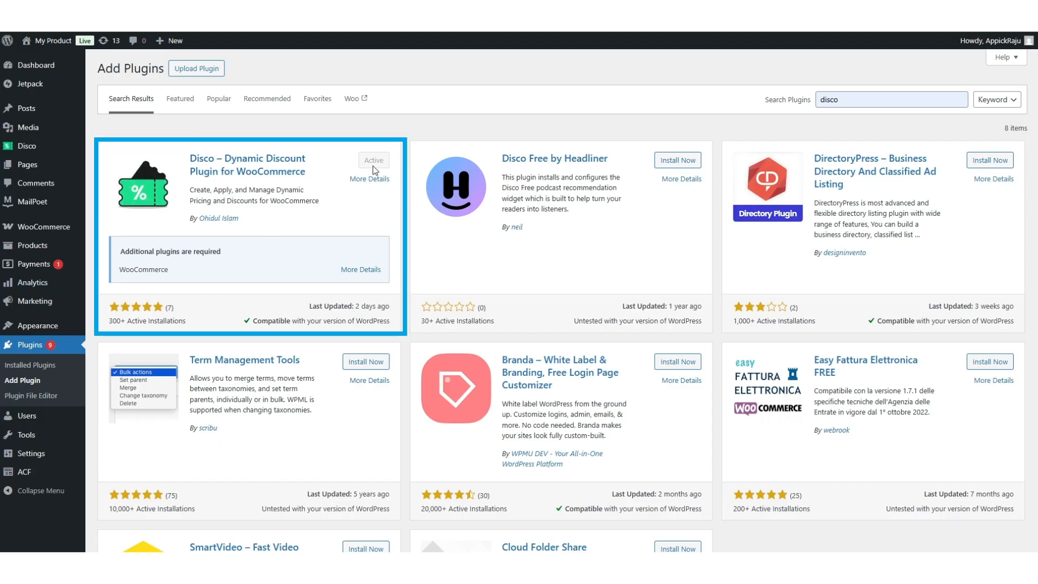
Step: Create a Disco discount campaign named "10% off Over $200" with the Cart discount intent
{"action": "left_click", "coordinate": [33, 152]}
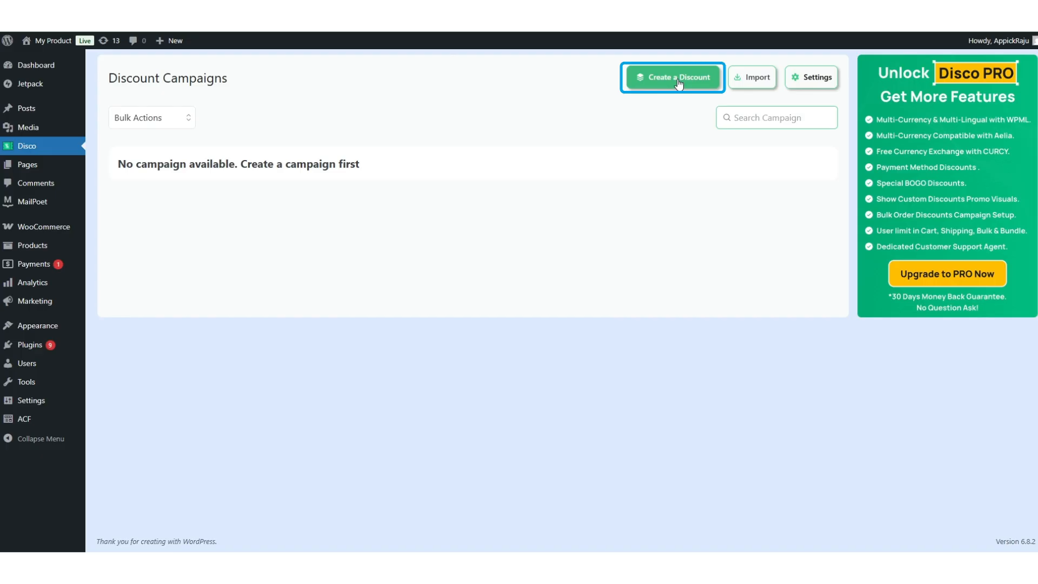
{"action": "left_click", "coordinate": [678, 82]}
{"action": "left_click", "coordinate": [513, 154]}
{"action": "type", "text": "10% off Over $200"}
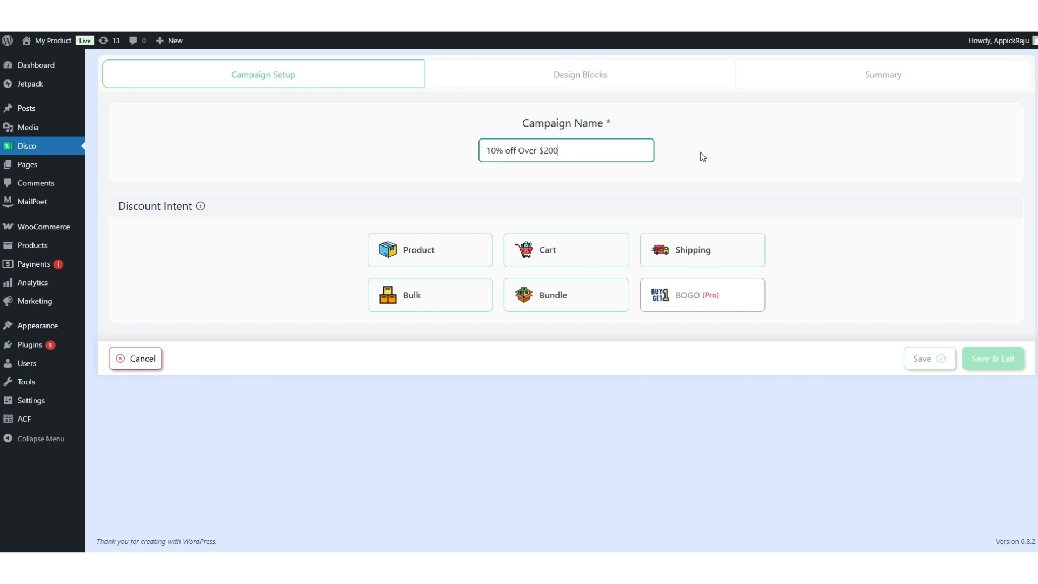
{"action": "left_click", "coordinate": [569, 258]}
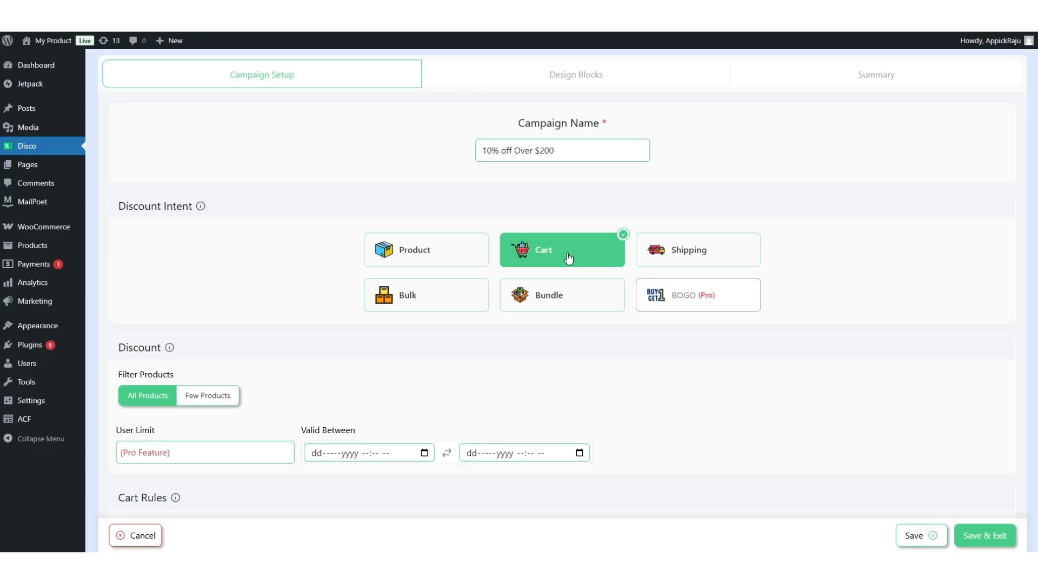
Step: Limit the discount to few products: Abominable Hoodie, Bruno Compete Hoodie, Chaz Kangeroo Hoodie, Hoodie and Hero Hoodie
{"action": "scroll", "coordinate": [569, 259], "scroll_direction": "down", "scroll_amount": 1}
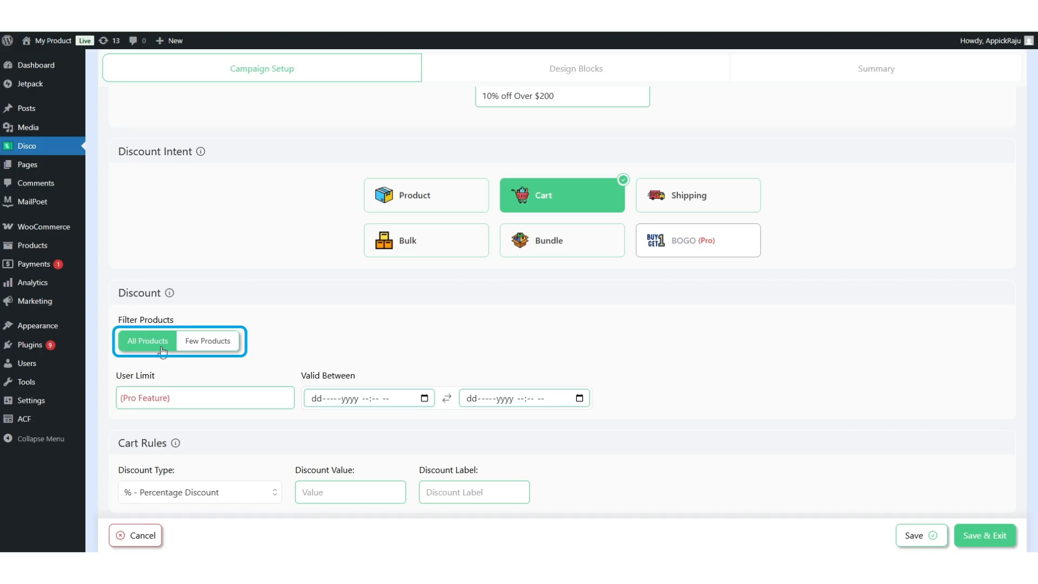
{"action": "left_click", "coordinate": [200, 348]}
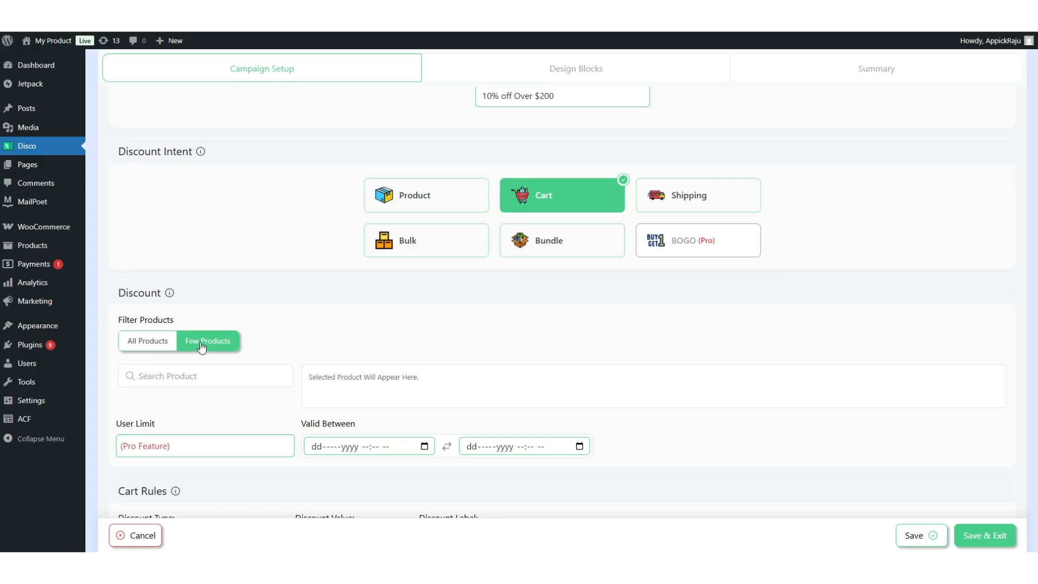
{"action": "left_click", "coordinate": [184, 377]}
{"action": "type", "text": "hoodie"}
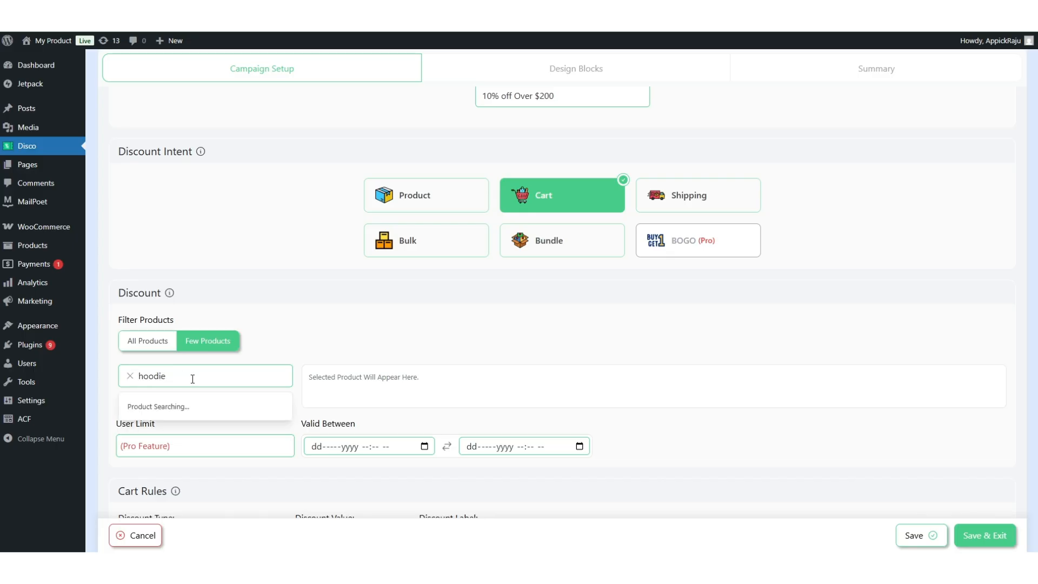
{"action": "left_click", "coordinate": [132, 410]}
{"action": "left_click", "coordinate": [132, 462]}
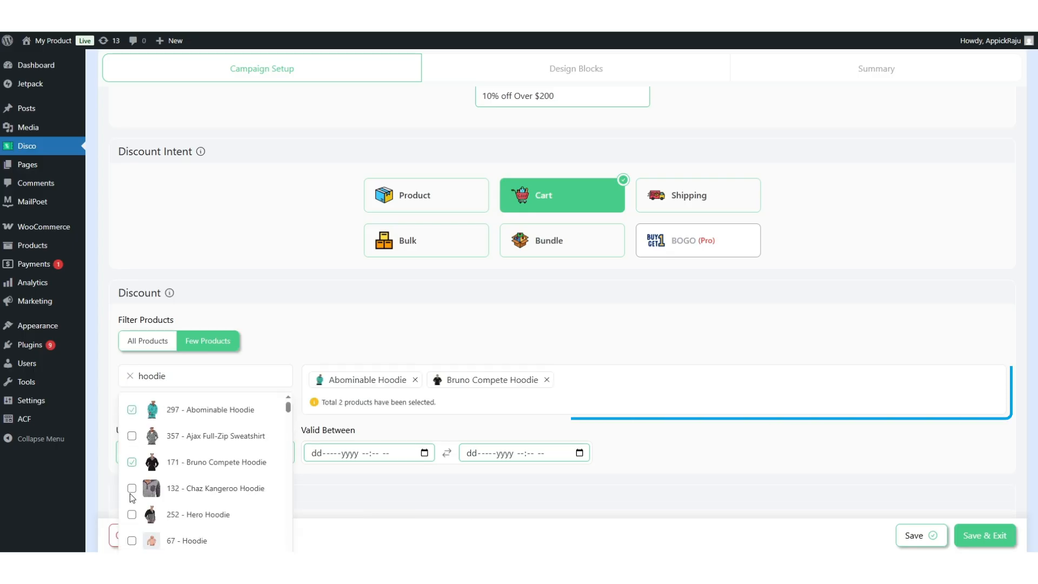
{"action": "left_click", "coordinate": [132, 489]}
{"action": "scroll", "coordinate": [132, 488], "scroll_direction": "down", "scroll_amount": 3}
{"action": "scroll", "coordinate": [135, 489], "scroll_direction": "up", "scroll_amount": 1}
{"action": "left_click", "coordinate": [131, 431]}
{"action": "left_click", "coordinate": [133, 407]}
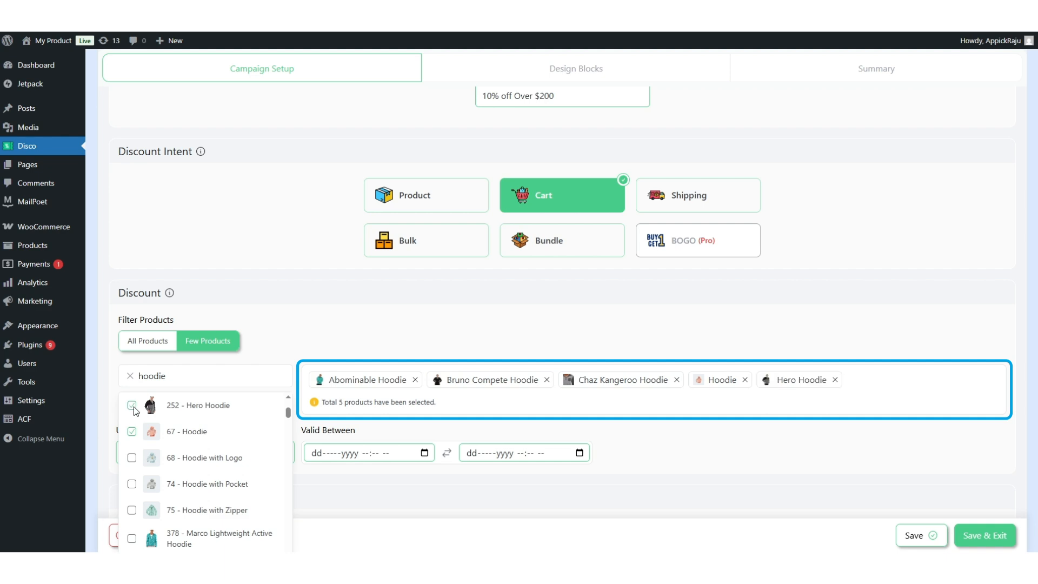
{"action": "left_click", "coordinate": [356, 389]}
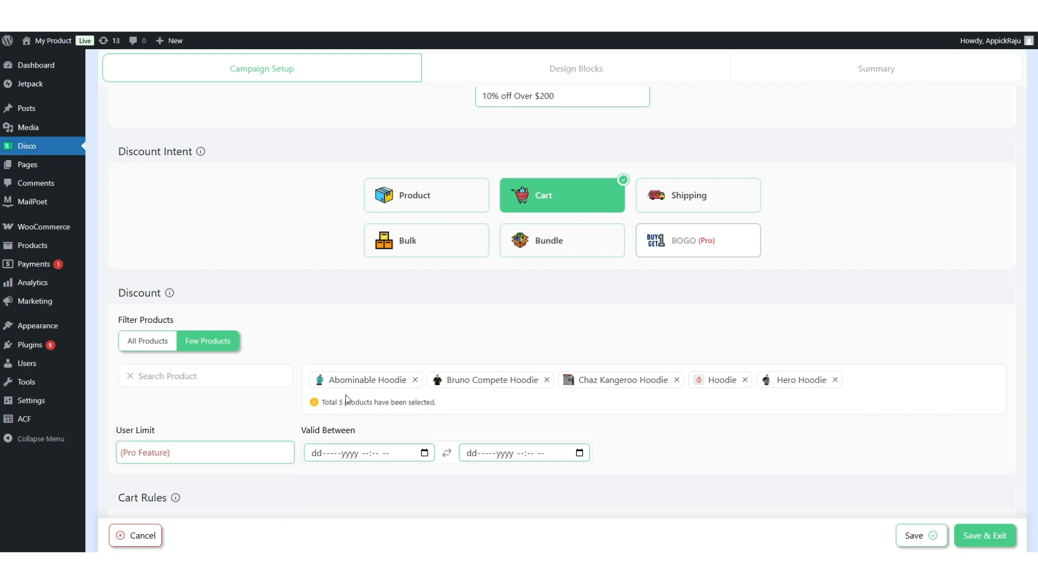
Step: Apply the discount to all products, valid from 20-Aug-2025 02:48 PM to 30-Aug-2025 02:49 PM
{"action": "left_click", "coordinate": [148, 340]}
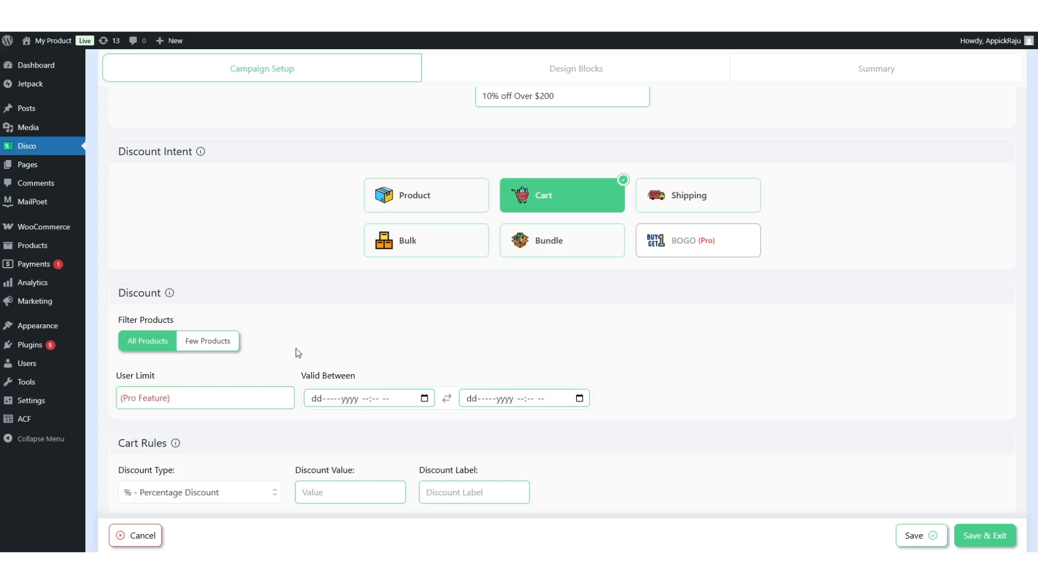
{"action": "scroll", "coordinate": [296, 350], "scroll_direction": "down", "scroll_amount": 1}
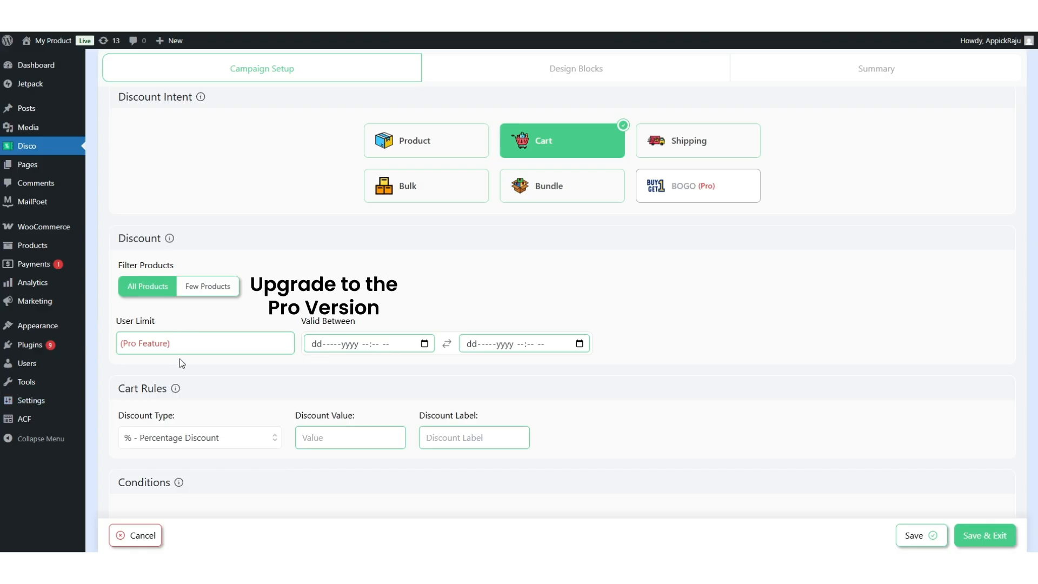
{"action": "left_click", "coordinate": [422, 344]}
{"action": "left_click", "coordinate": [372, 447]}
{"action": "left_click", "coordinate": [403, 343]}
{"action": "left_click", "coordinate": [422, 345]}
{"action": "left_click", "coordinate": [345, 344]}
{"action": "left_click", "coordinate": [545, 431]}
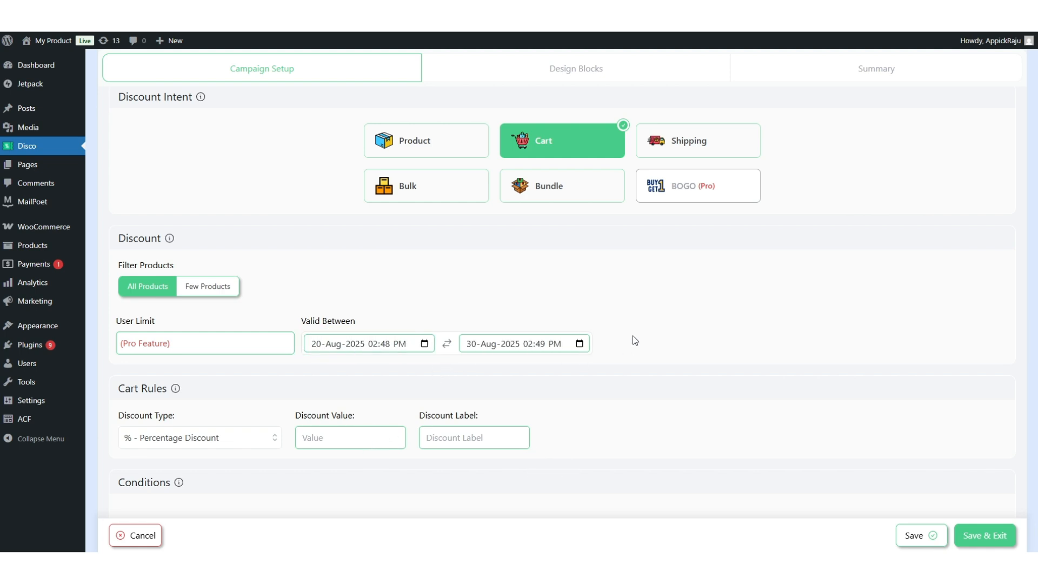
Step: Set the cart rule's discount type to Percentage Discount with a discount value of 10
{"action": "scroll", "coordinate": [634, 340], "scroll_direction": "down", "scroll_amount": 1}
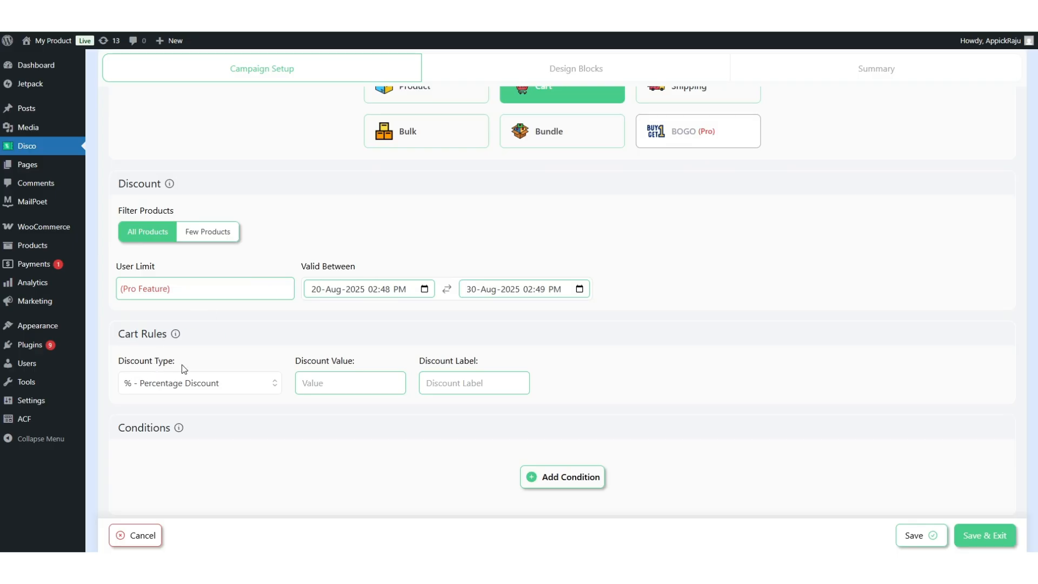
{"action": "left_click", "coordinate": [196, 384]}
{"action": "left_click", "coordinate": [206, 409]}
{"action": "left_click", "coordinate": [346, 383]}
{"action": "type", "text": "10"}
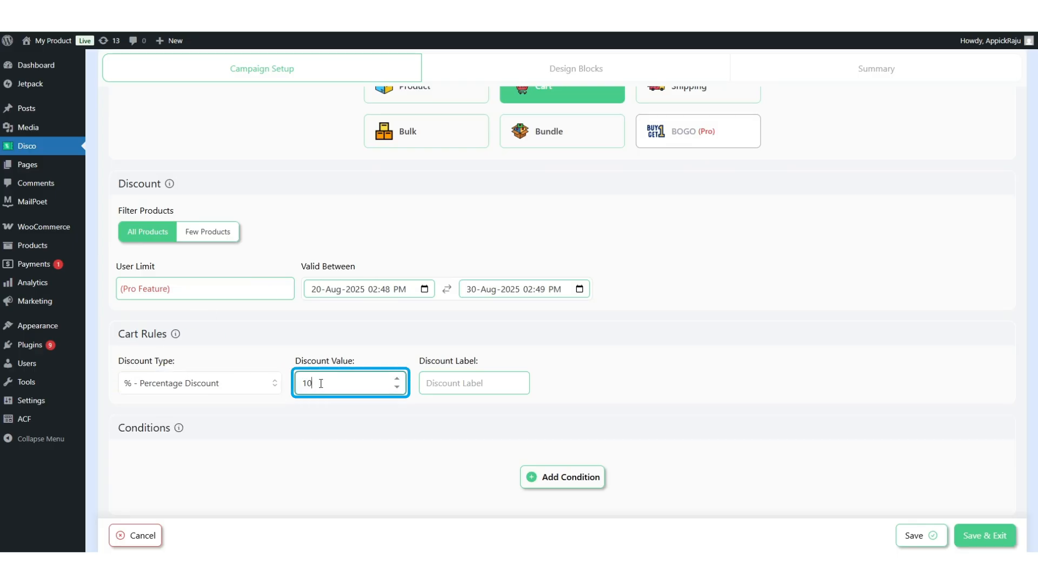
{"action": "left_click", "coordinate": [533, 362]}
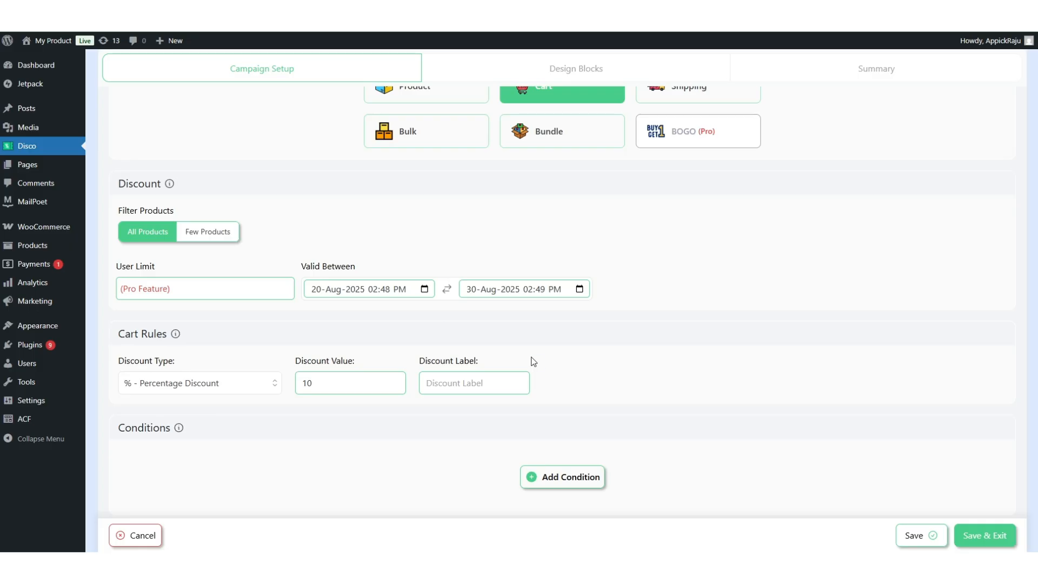
Step: Enter "Special 10% off just for you" as the discount label of the cart rule
{"action": "scroll", "coordinate": [534, 362], "scroll_direction": "down", "scroll_amount": 1}
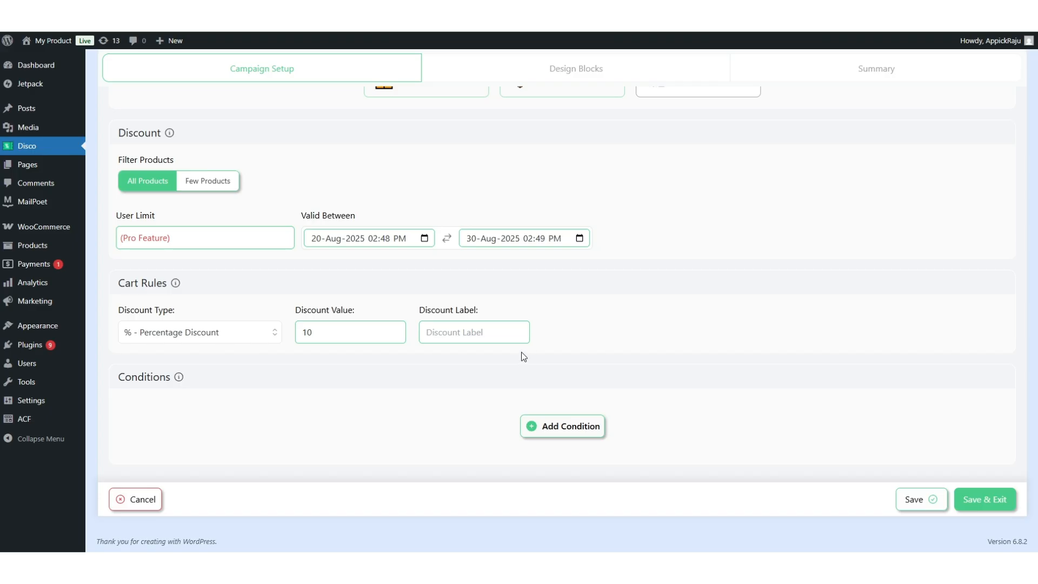
{"action": "left_click", "coordinate": [450, 334]}
{"action": "type", "text": "Specia"}
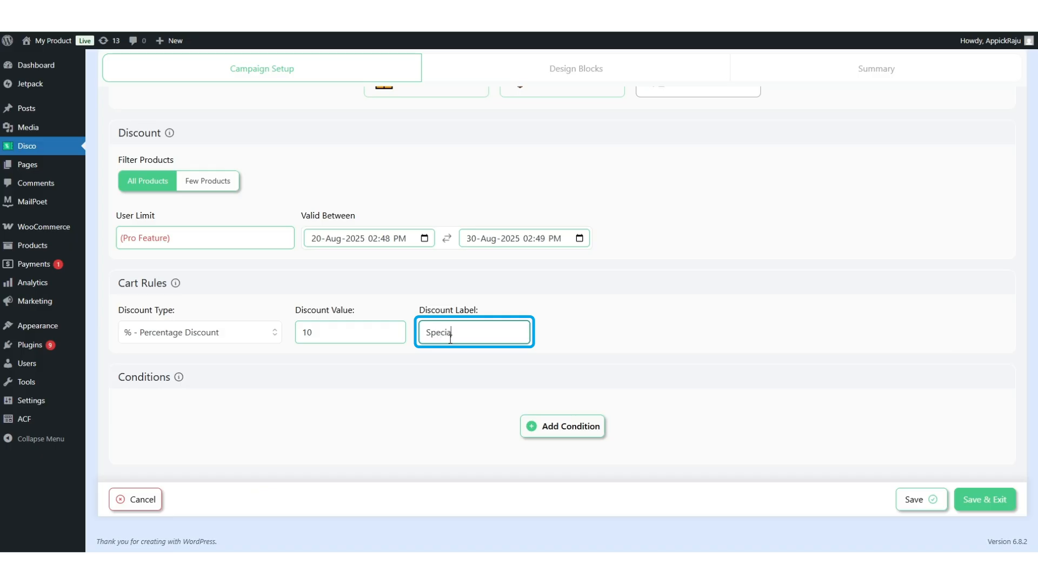
{"action": "type", "text": "l 10% off just for you"}
{"action": "left_click", "coordinate": [554, 334]}
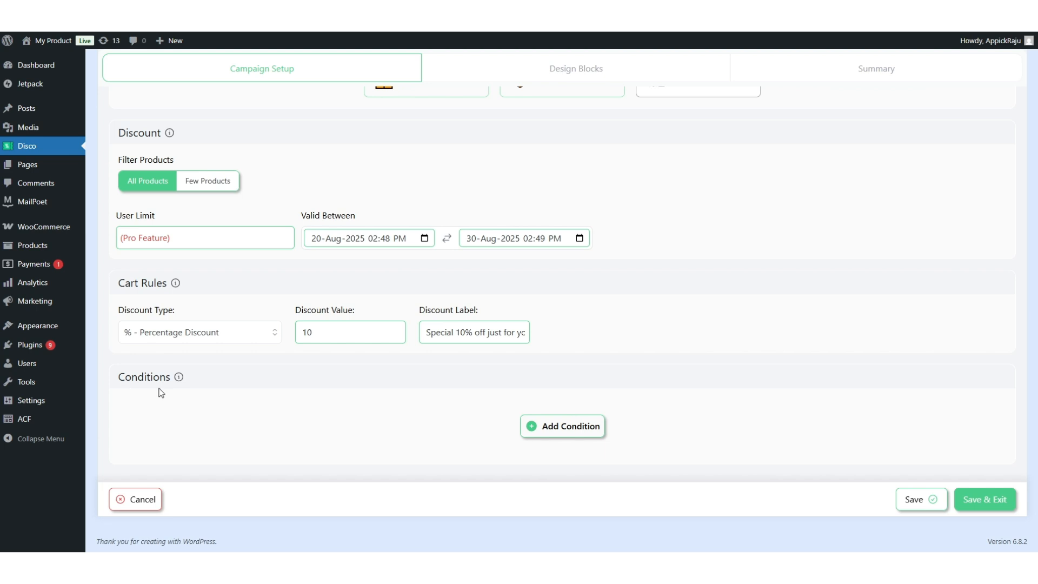
Step: Add a condition requiring Cart Subtotal to be Greater Than or Equal to 200, and save and exit the campaign
{"action": "left_click", "coordinate": [557, 430]}
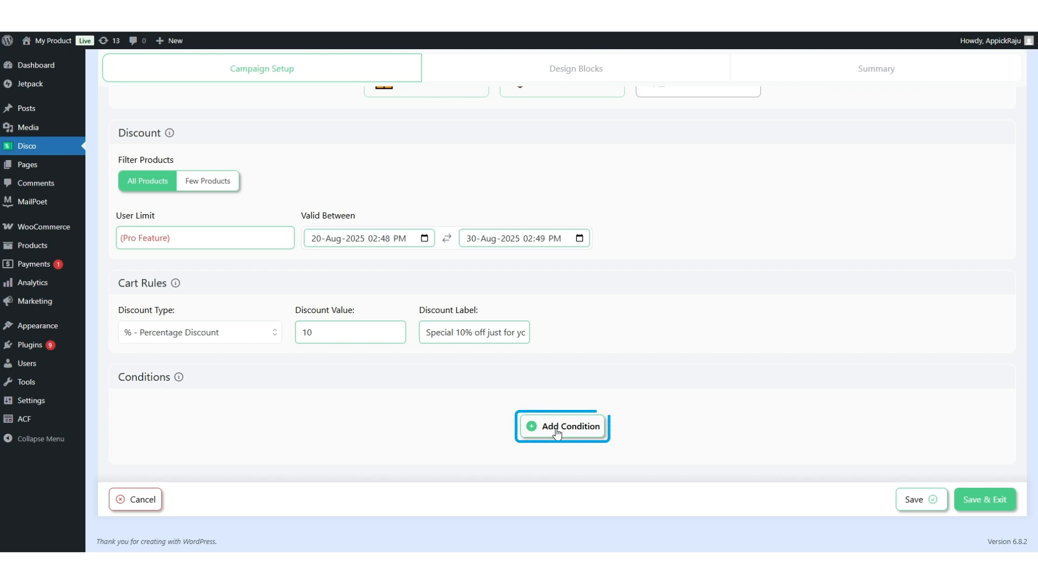
{"action": "left_click", "coordinate": [340, 380]}
{"action": "scroll", "coordinate": [319, 451], "scroll_direction": "down", "scroll_amount": 10}
{"action": "scroll", "coordinate": [319, 450], "scroll_direction": "down", "scroll_amount": 2}
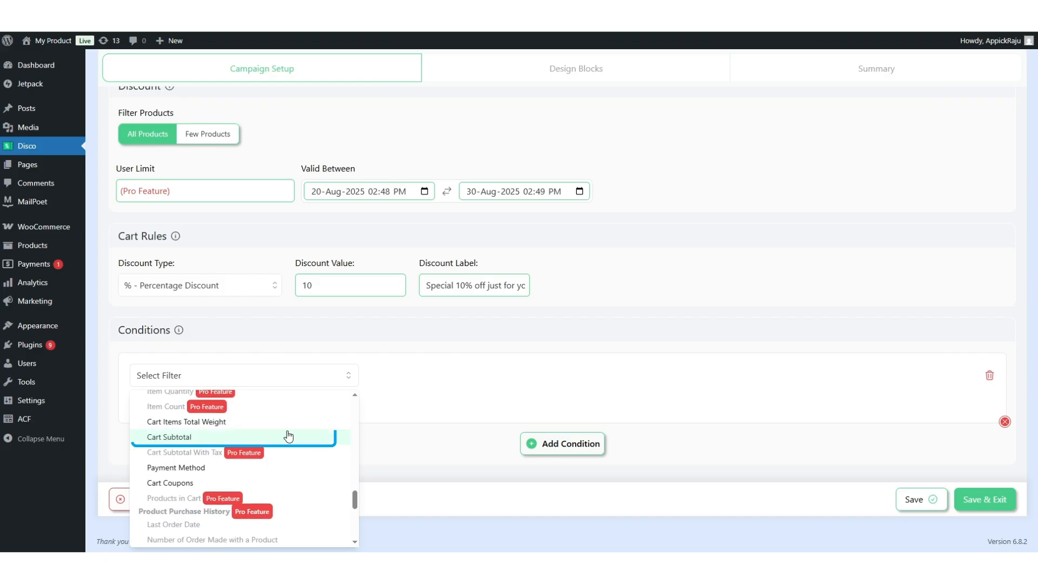
{"action": "left_click", "coordinate": [287, 435]}
{"action": "left_click", "coordinate": [468, 385]}
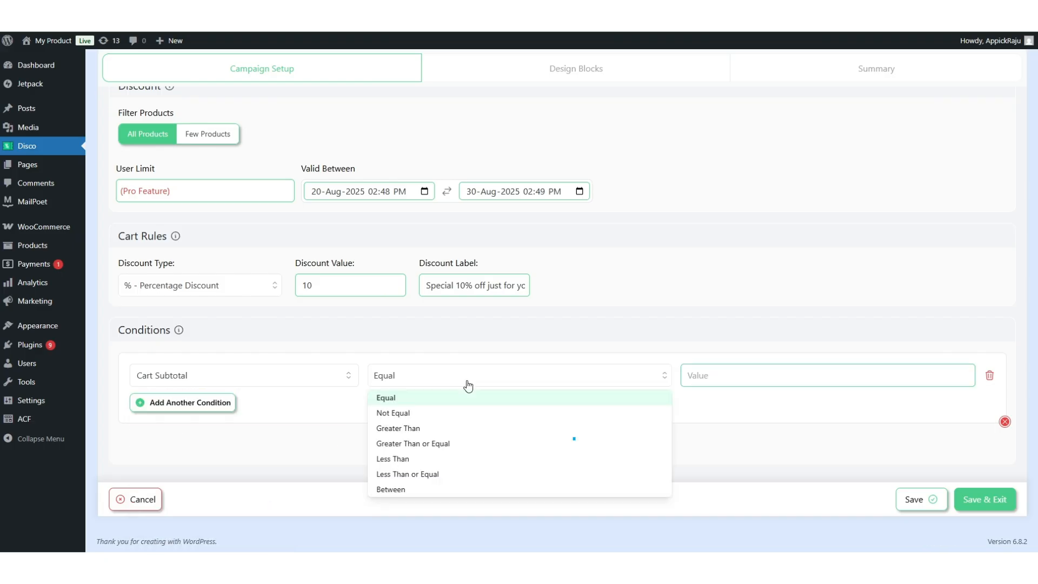
{"action": "left_click", "coordinate": [449, 446]}
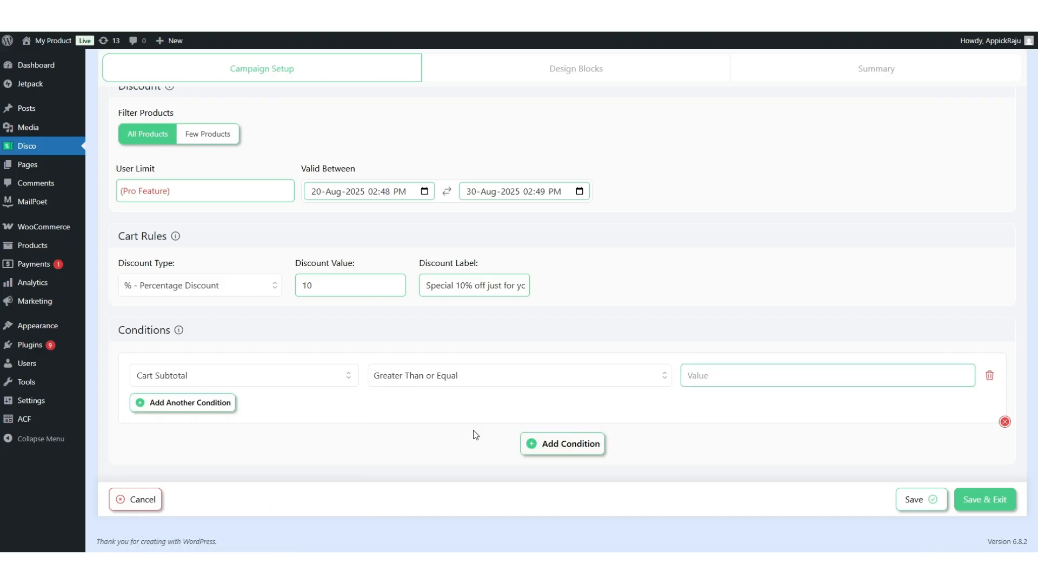
{"action": "left_click", "coordinate": [742, 375]}
{"action": "type", "text": "200"}
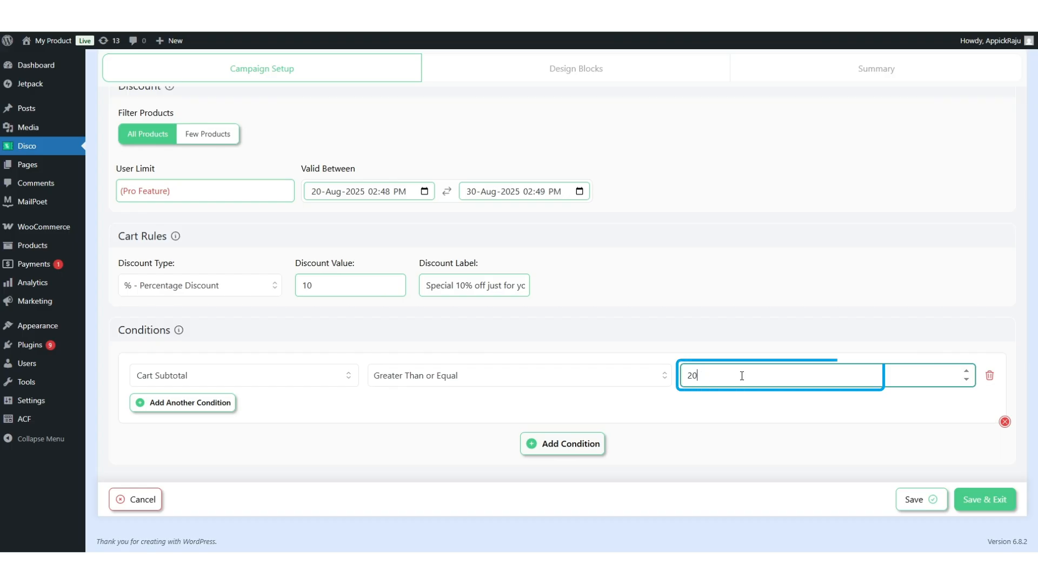
{"action": "left_click", "coordinate": [725, 401]}
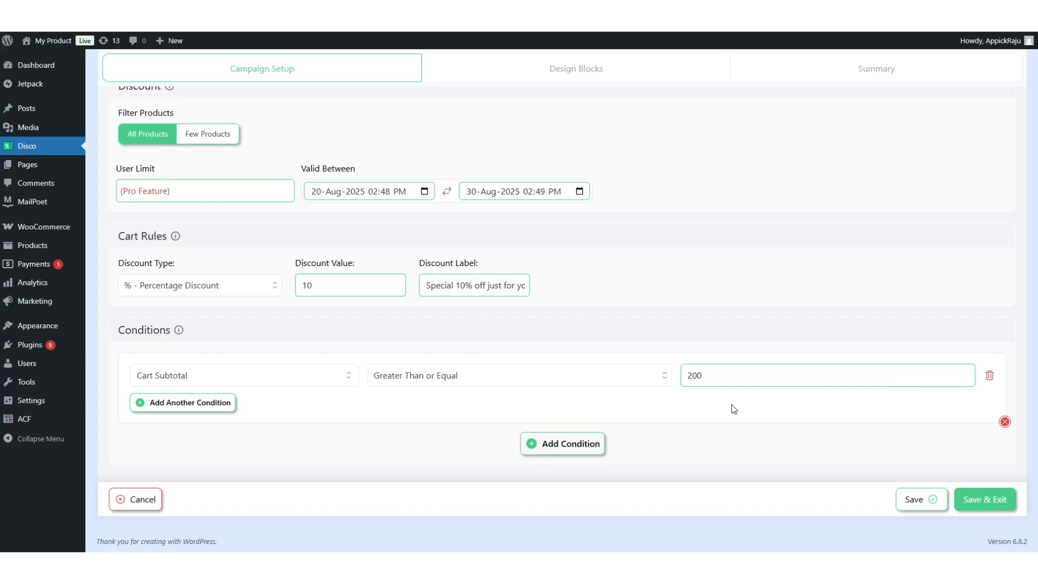
{"action": "left_click", "coordinate": [977, 502]}
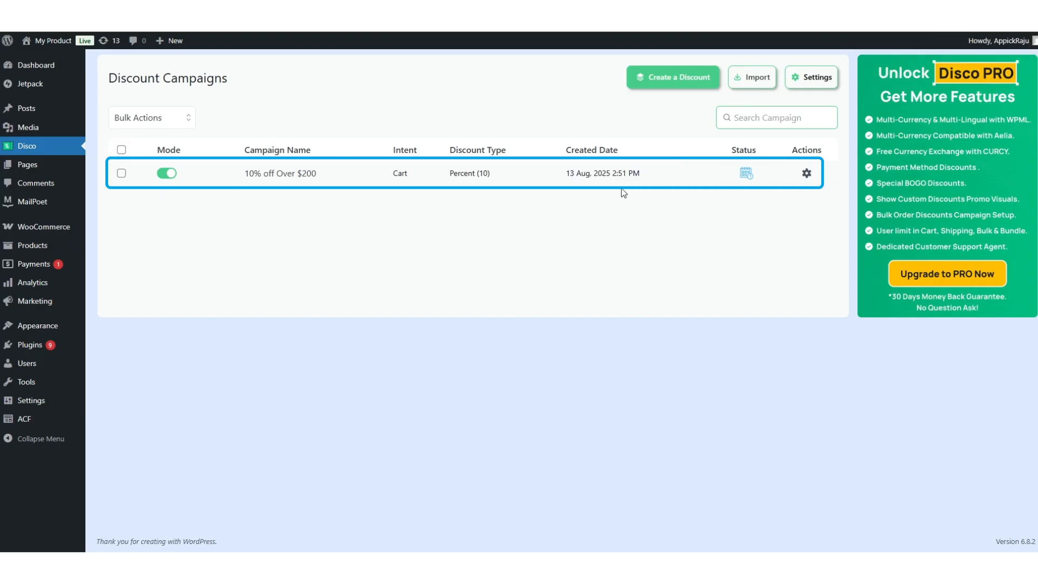
Step: Check the cart discount in the store with Beanie and Beanie with Logo added, and remove Beanie from the cart
{"action": "mouse_move", "coordinate": [47, 40]}
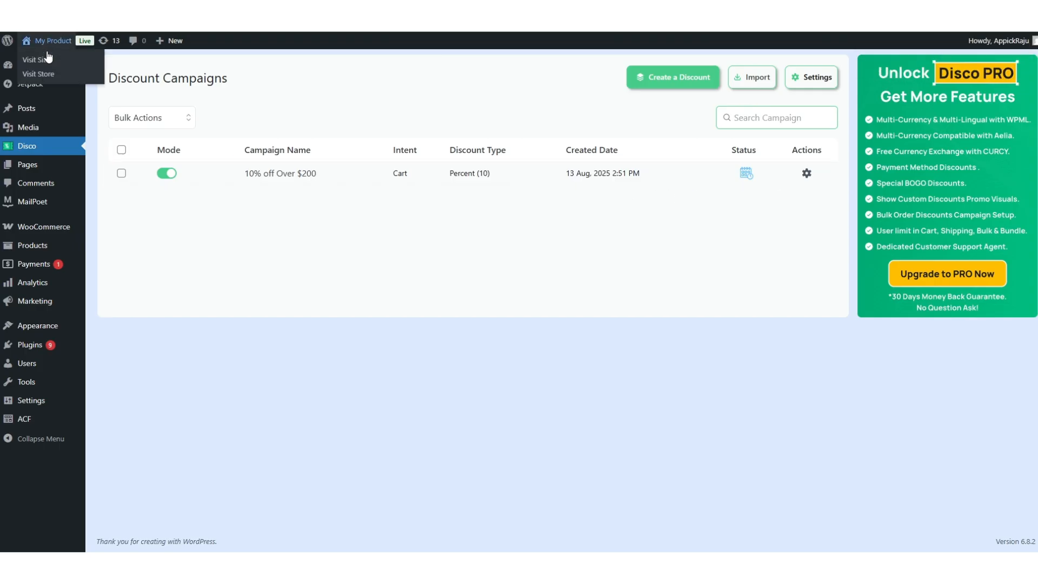
{"action": "left_click", "coordinate": [47, 74]}
{"action": "left_click", "coordinate": [585, 484]}
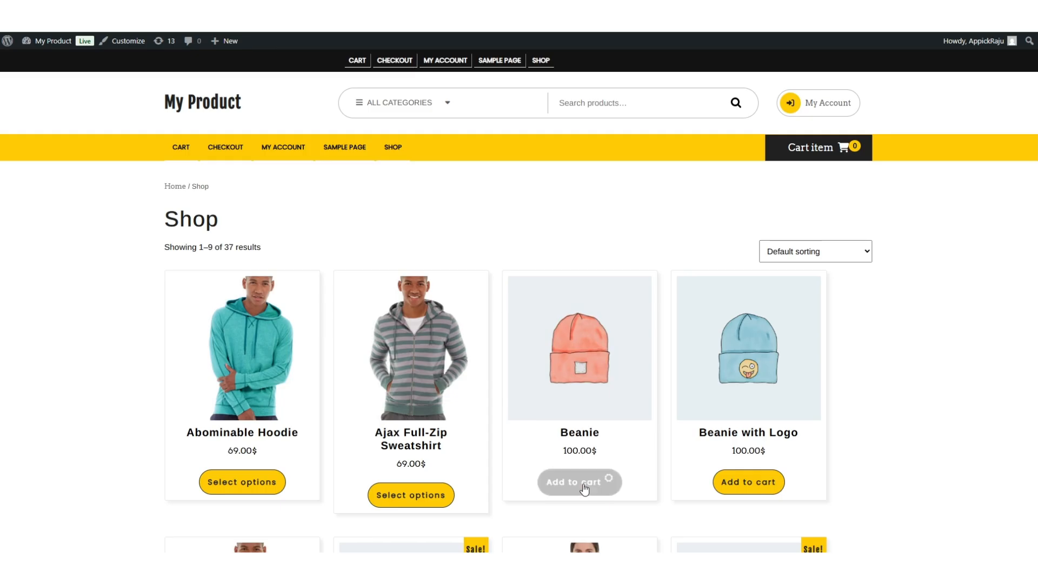
{"action": "left_click", "coordinate": [749, 482]}
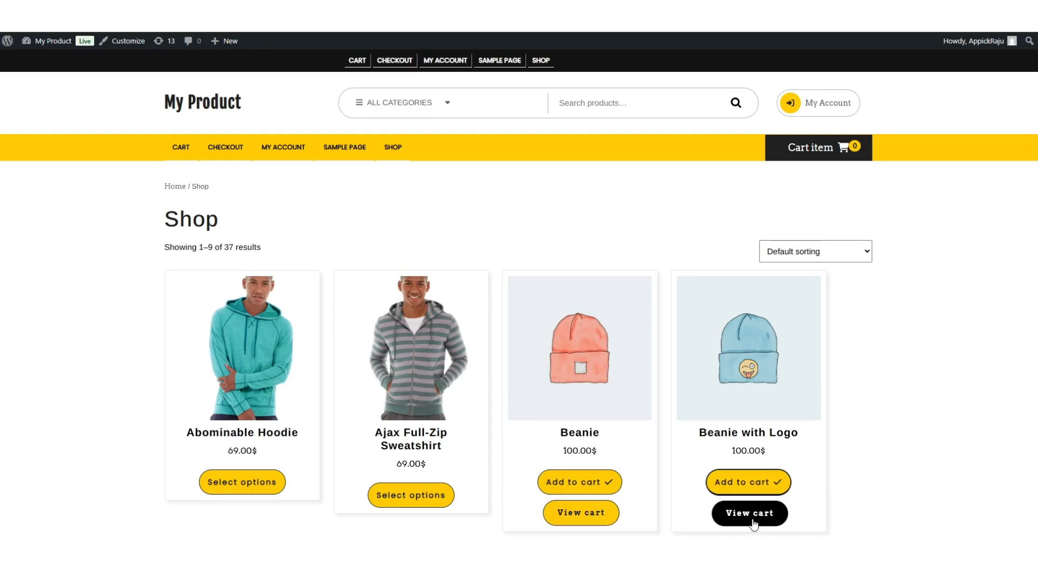
{"action": "left_click", "coordinate": [750, 513]}
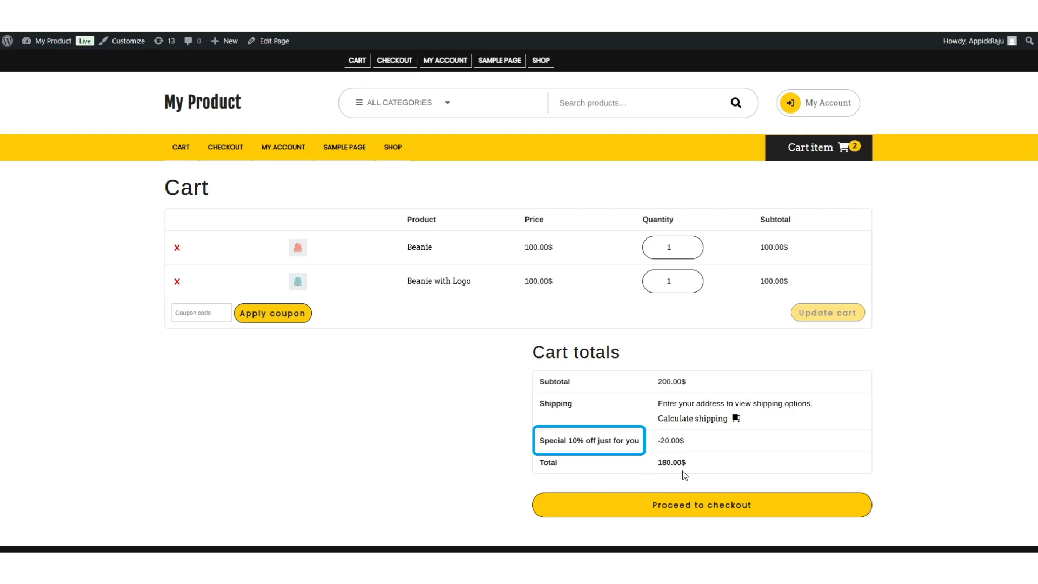
{"action": "left_click", "coordinate": [177, 249]}
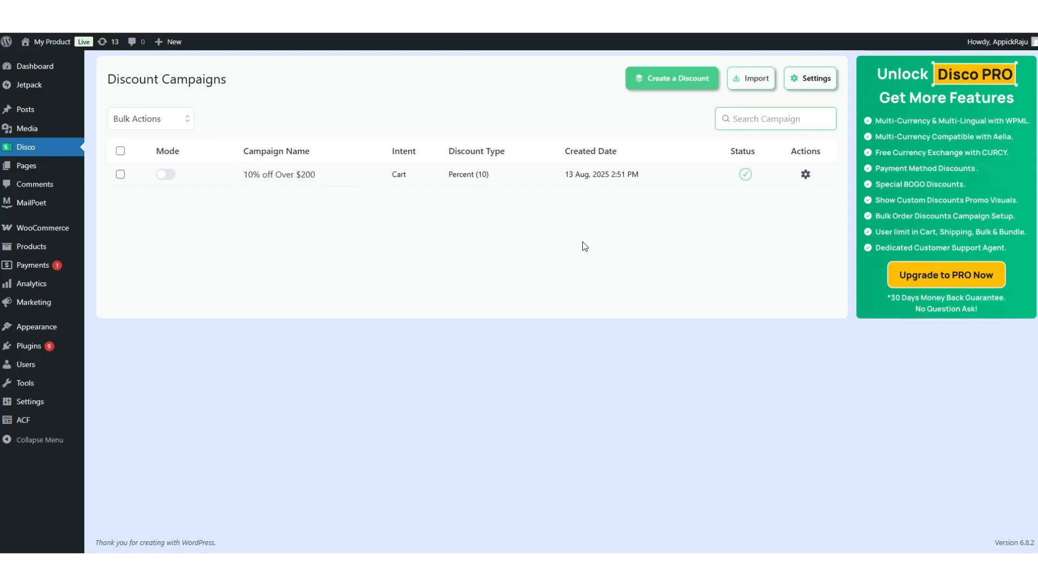
Step: Create a second discount campaign named "$20 off Orders Over $500" with the Cart discount intent
{"action": "left_click", "coordinate": [651, 91]}
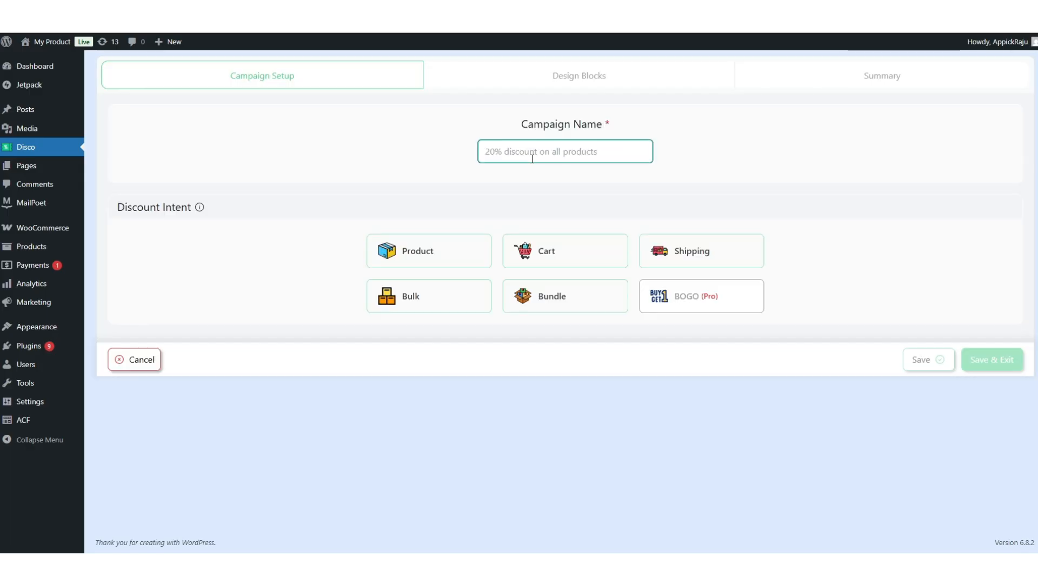
{"action": "type", "text": "$20 off"}
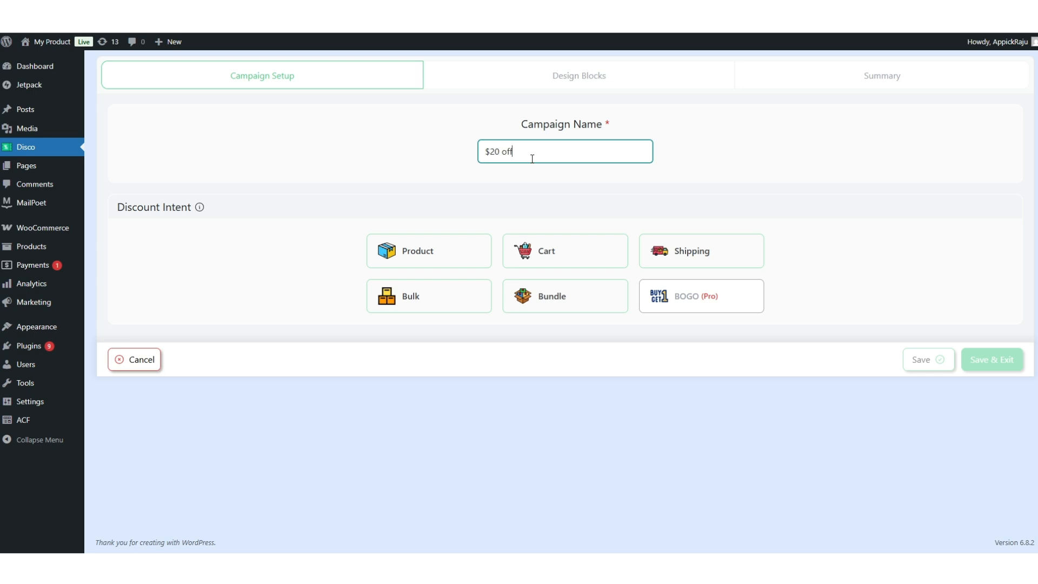
{"action": "type", "text": " Orders Ov"}
{"action": "type", "text": "er $500"}
{"action": "left_click", "coordinate": [686, 158]}
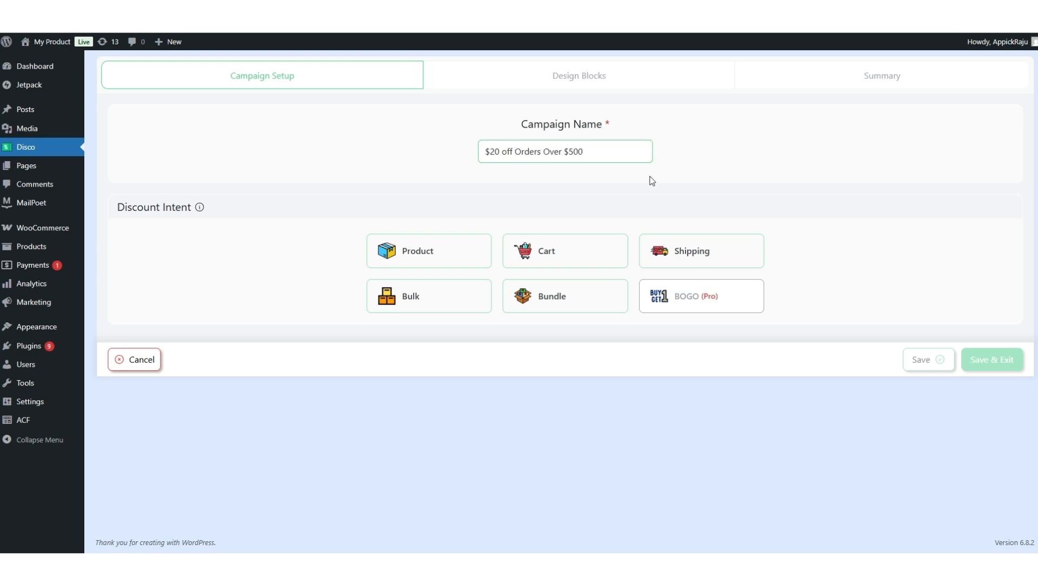
{"action": "left_click", "coordinate": [571, 253]}
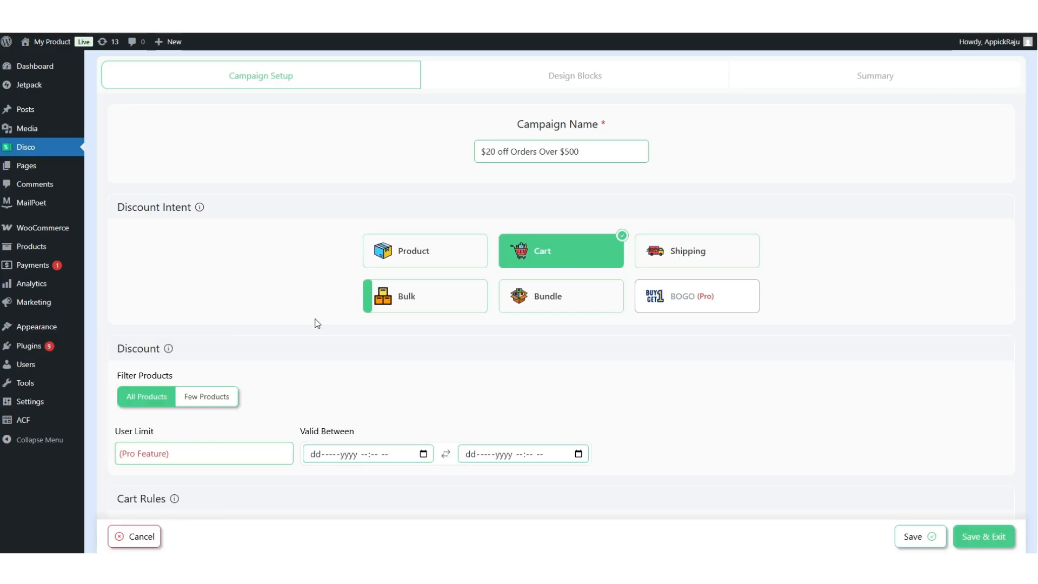
{"action": "scroll", "coordinate": [147, 399], "scroll_direction": "down", "scroll_amount": 1}
{"action": "scroll", "coordinate": [147, 398], "scroll_direction": "down", "scroll_amount": 5}
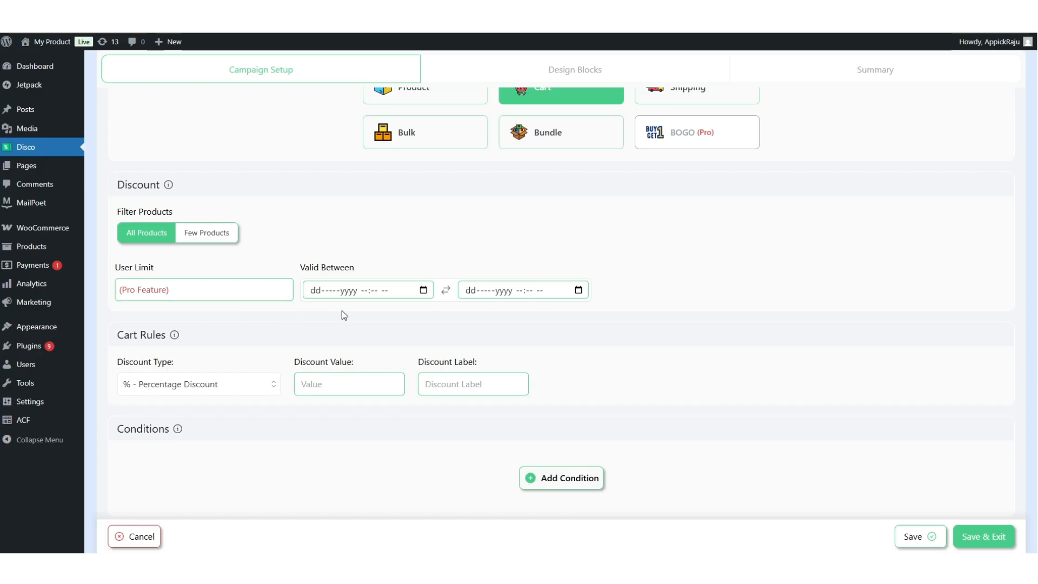
Step: Set the cart rule to a Fixed Discount with a discount value of 20
{"action": "scroll", "coordinate": [437, 313], "scroll_direction": "down", "scroll_amount": 2}
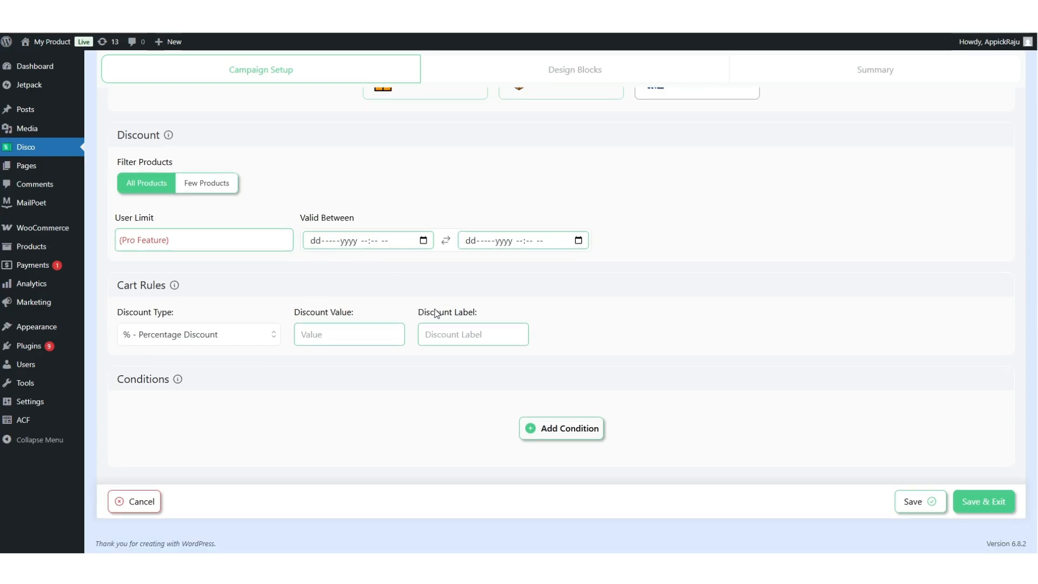
{"action": "left_click", "coordinate": [238, 333]}
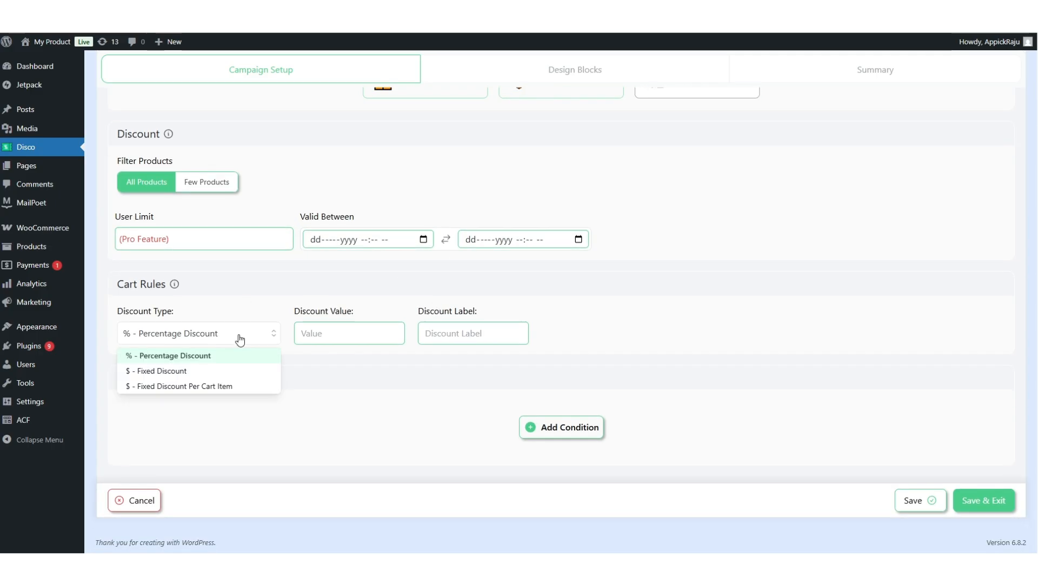
{"action": "left_click", "coordinate": [180, 372]}
{"action": "left_click", "coordinate": [330, 336]}
{"action": "type", "text": "20"}
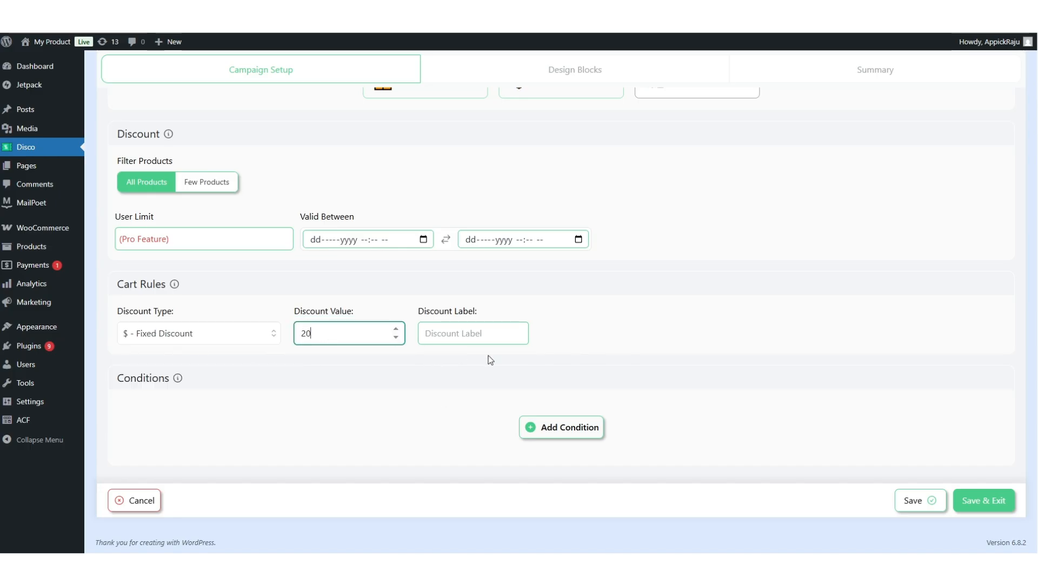
{"action": "left_click", "coordinate": [595, 348]}
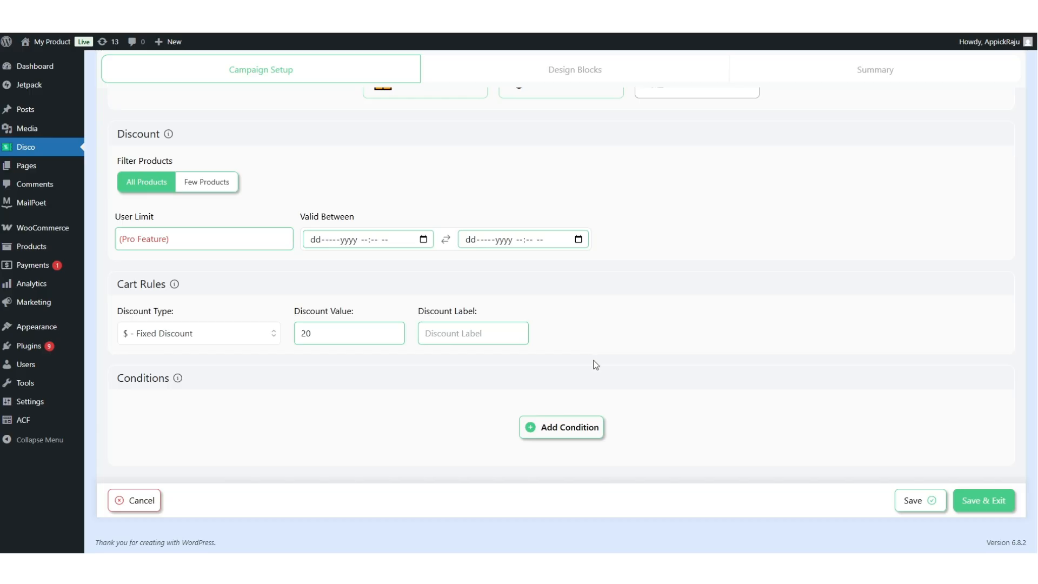
Step: Add a condition requiring Cart Subtotal to be Greater Than or Equal to 500, and save and exit the campaign
{"action": "left_click", "coordinate": [569, 427]}
{"action": "left_click", "coordinate": [336, 377]}
{"action": "scroll", "coordinate": [299, 430], "scroll_direction": "down", "scroll_amount": 3}
{"action": "scroll", "coordinate": [299, 430], "scroll_direction": "down", "scroll_amount": 10}
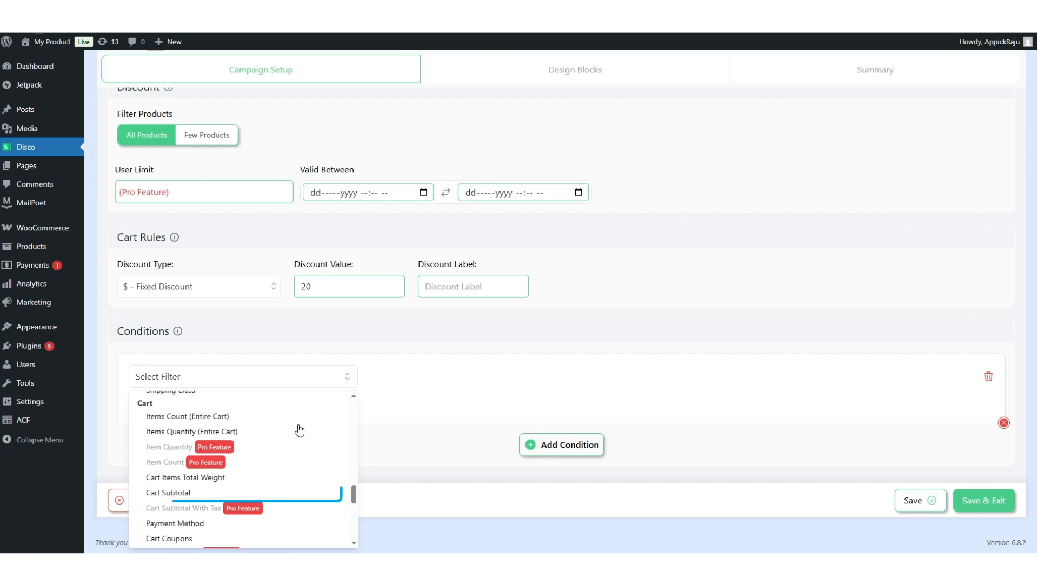
{"action": "left_click", "coordinate": [197, 492]}
{"action": "left_click", "coordinate": [461, 382]}
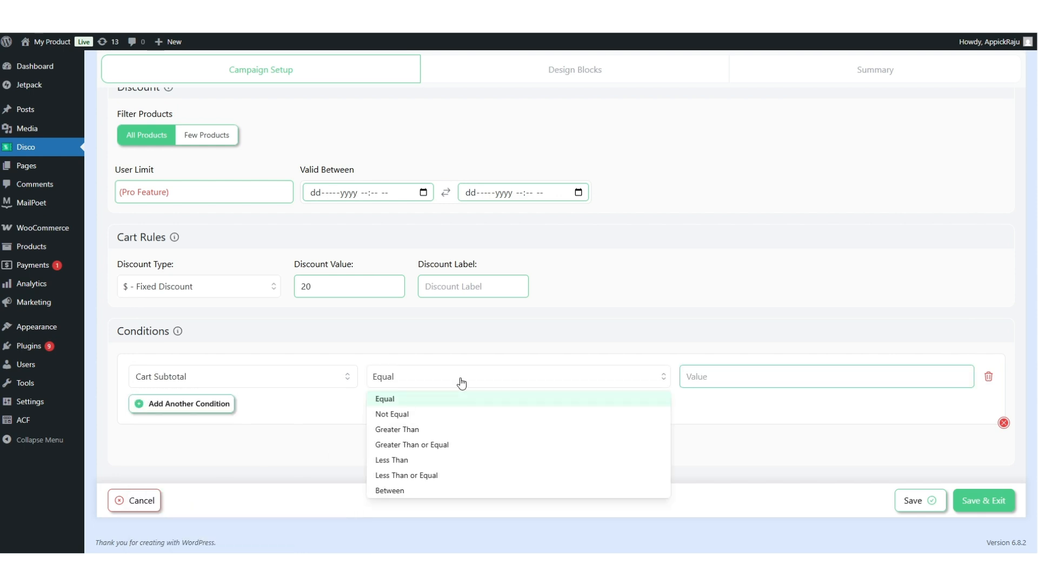
{"action": "left_click", "coordinate": [433, 445]}
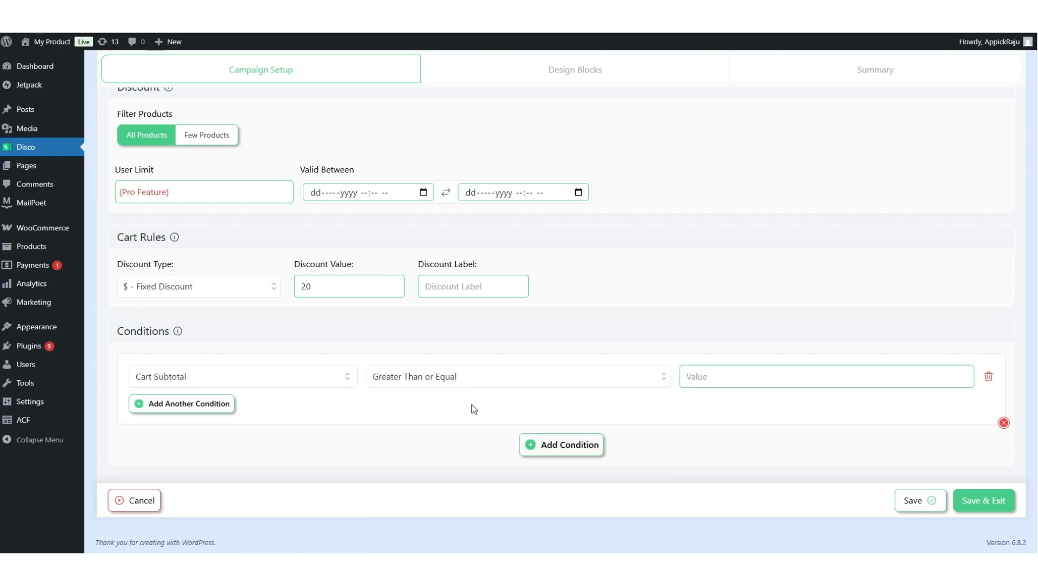
{"action": "left_click", "coordinate": [732, 387]}
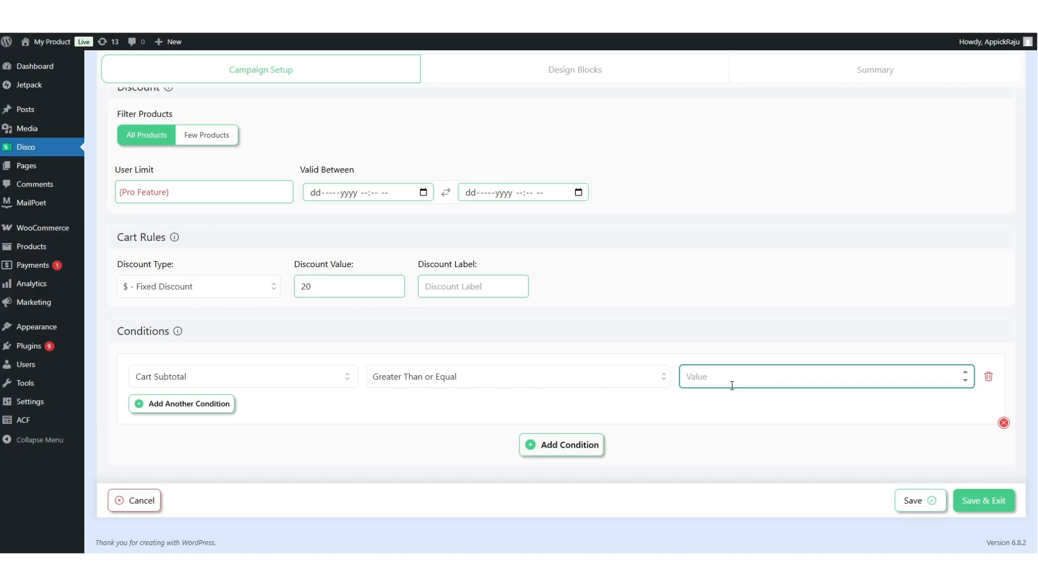
{"action": "type", "text": "500"}
{"action": "left_click", "coordinate": [722, 405]}
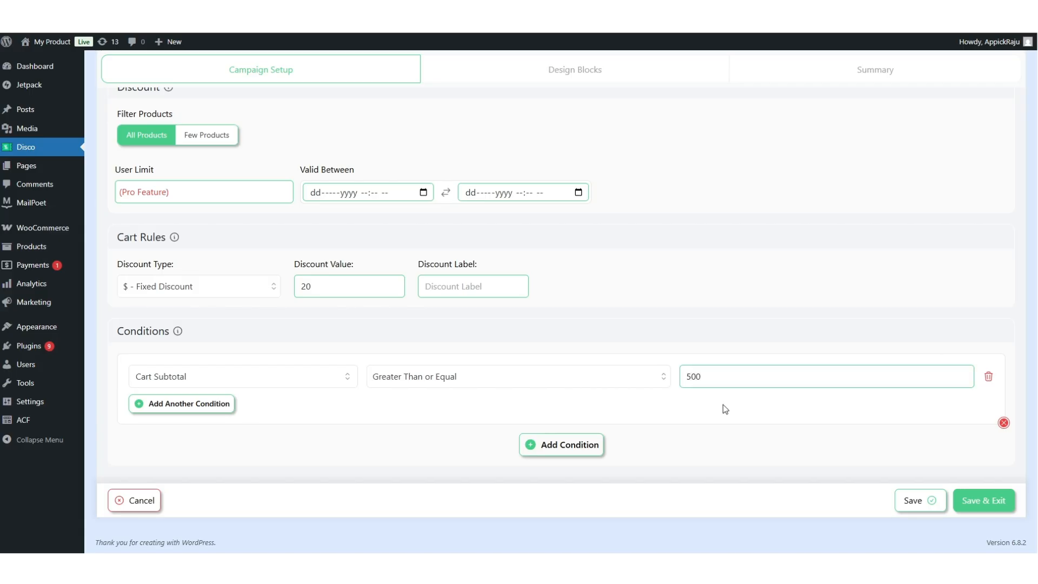
{"action": "left_click", "coordinate": [973, 507]}
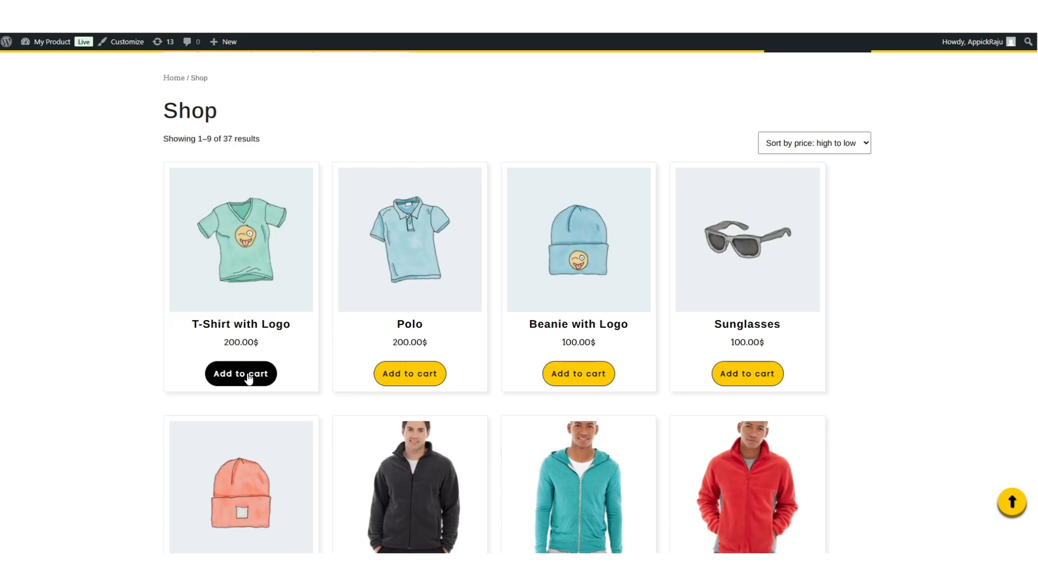
Step: Add T-Shirt with Logo, Polo and Sunglasses to the store cart and view the cart to check the discount
{"action": "left_click", "coordinate": [248, 377]}
{"action": "left_click", "coordinate": [411, 374]}
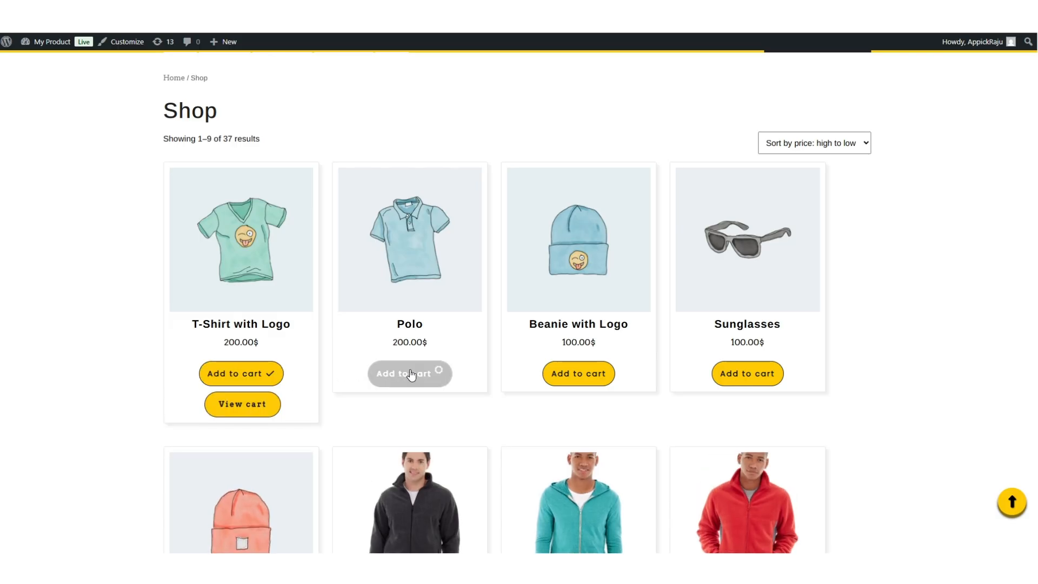
{"action": "left_click", "coordinate": [737, 379]}
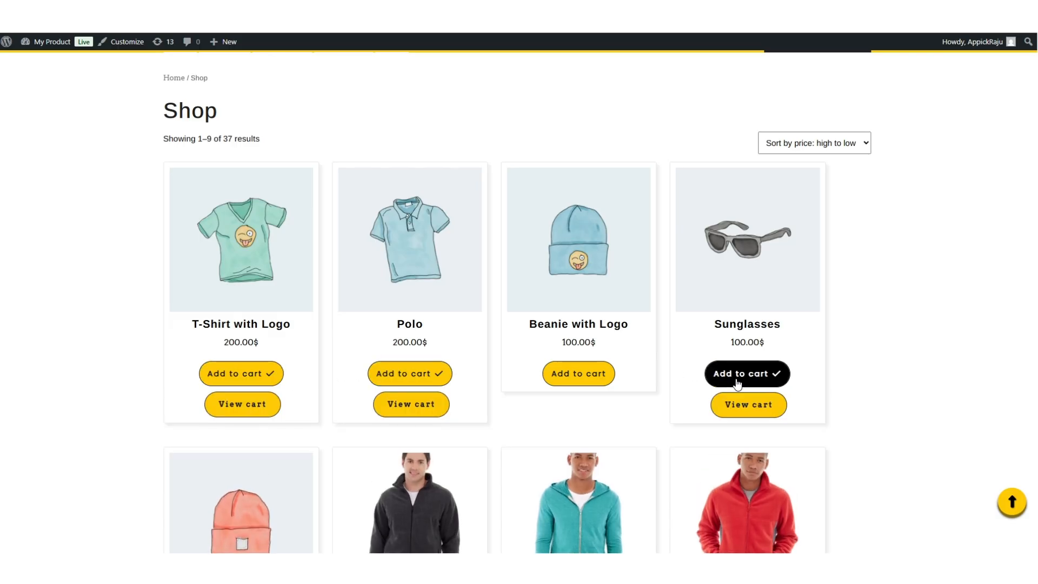
{"action": "left_click", "coordinate": [735, 410]}
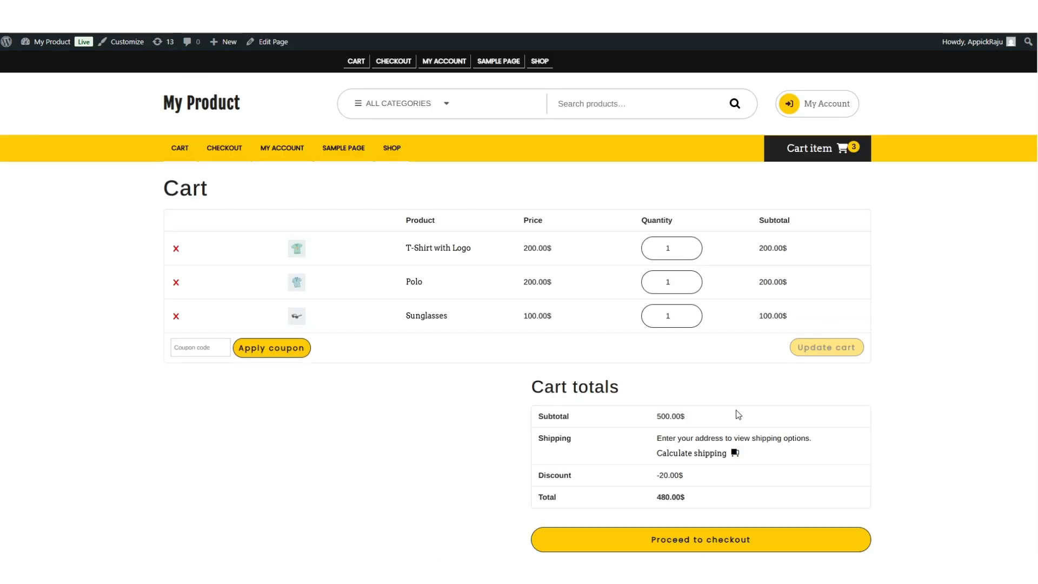